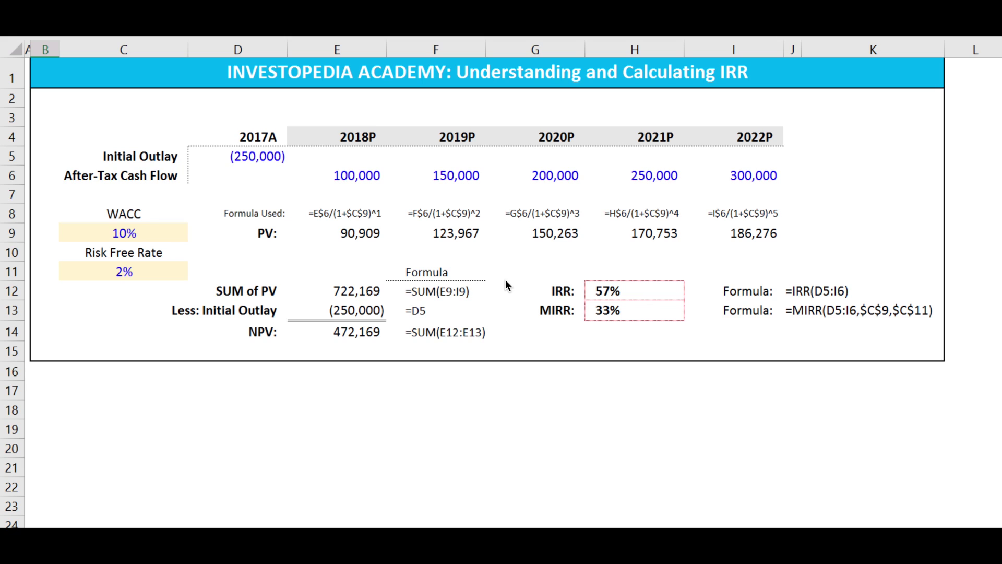
# - Check the outlay and cash flows, test 500,000 in E6, then undo it back to 100,000
pyautogui.click(253, 158)
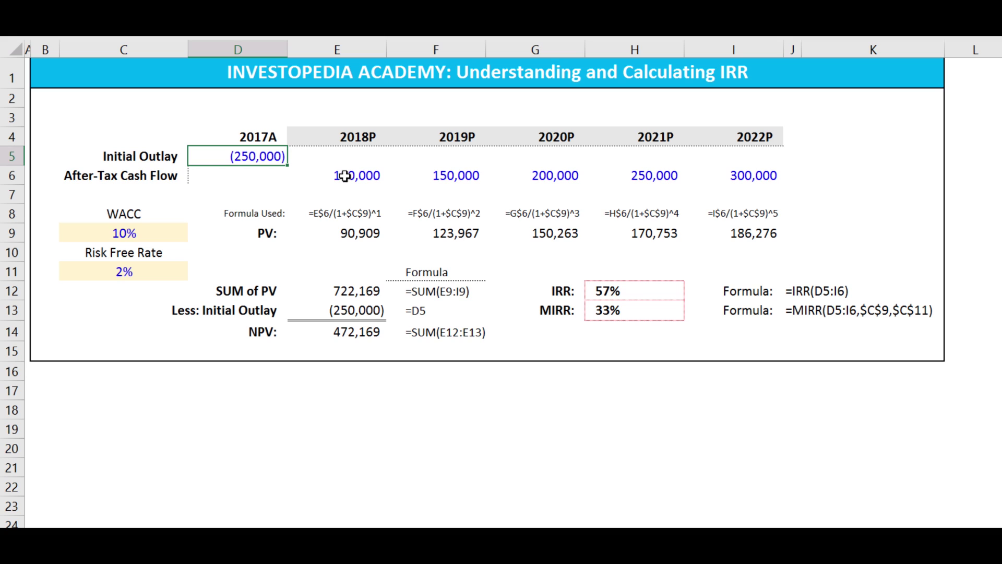
pyautogui.moveTo(345, 177); pyautogui.dragTo(731, 176)
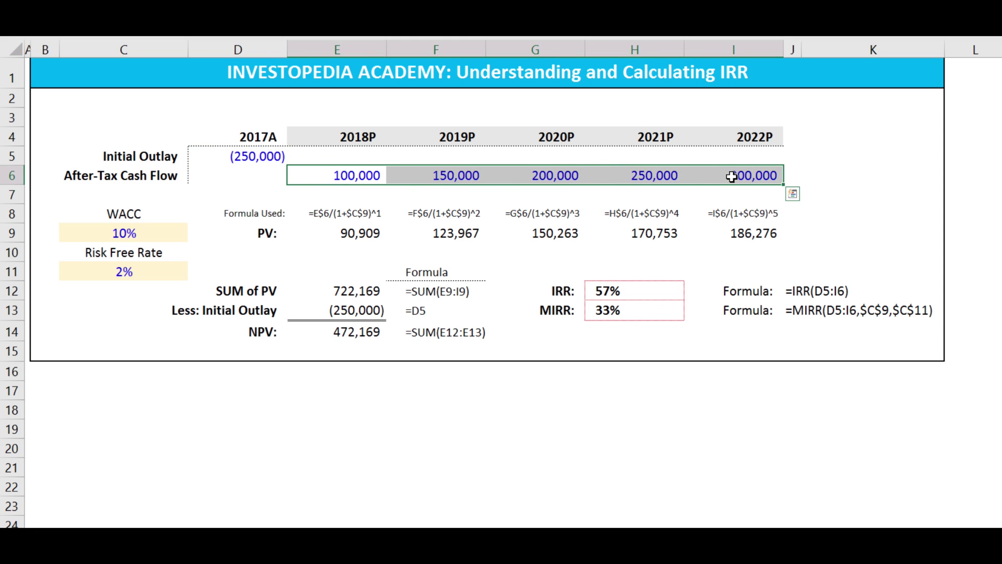
pyautogui.press('Left')
pyautogui.press('Right')
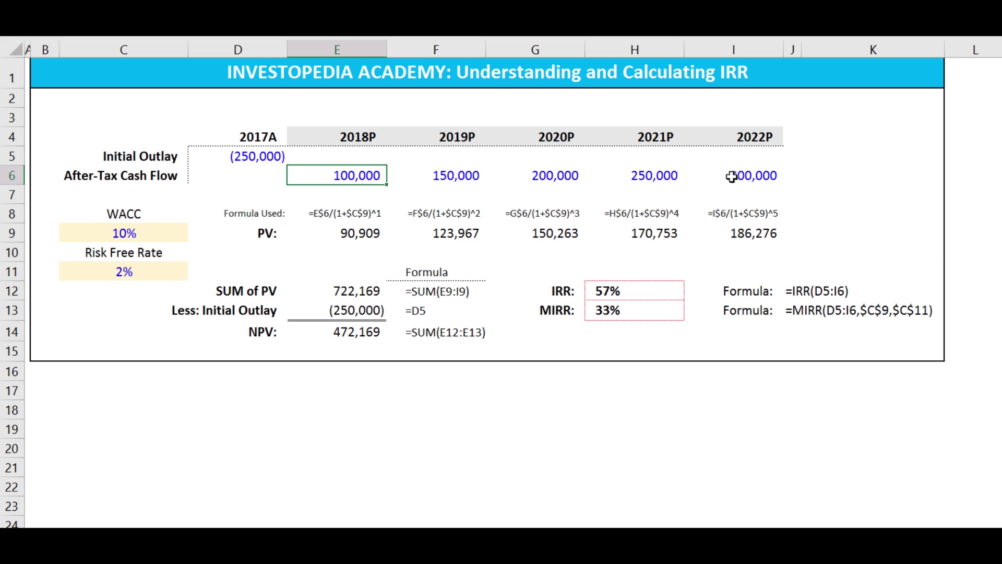
pyautogui.write('500000')
pyautogui.press('Return')
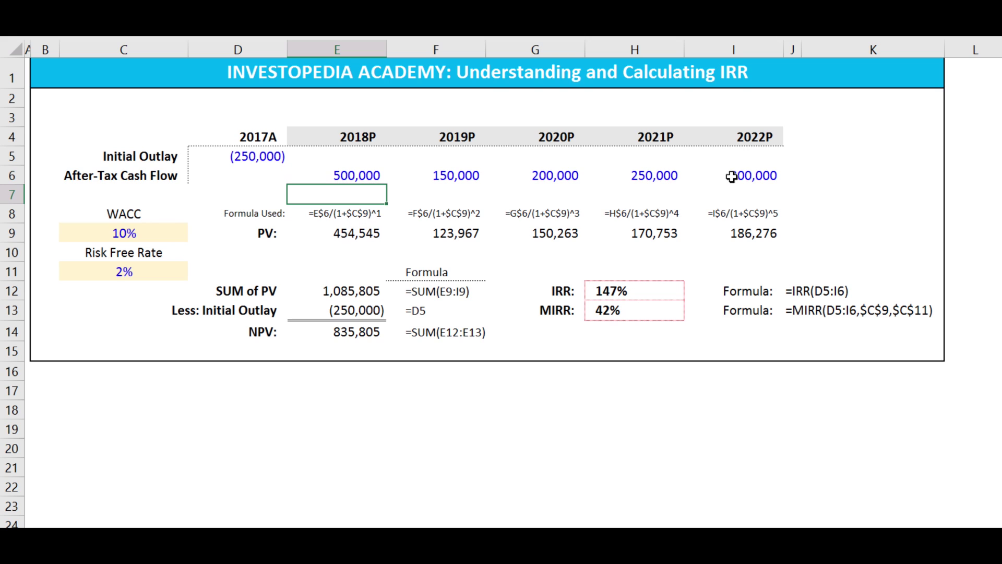
pyautogui.hotkey('ctrl', 'z')
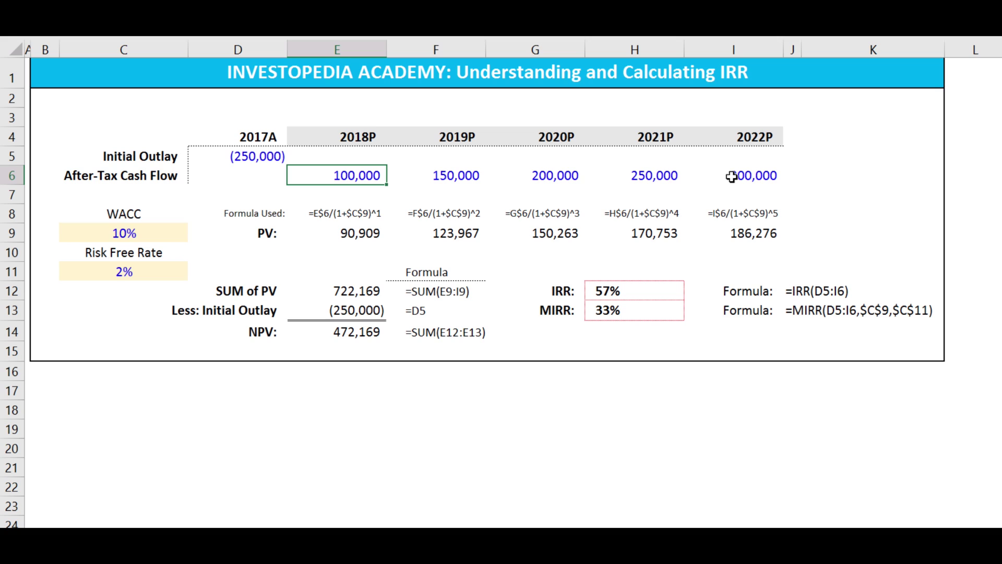
# - Inspect the PV formulas in E9 and F9 without changing them
pyautogui.press('Down')
pyautogui.press('Down')
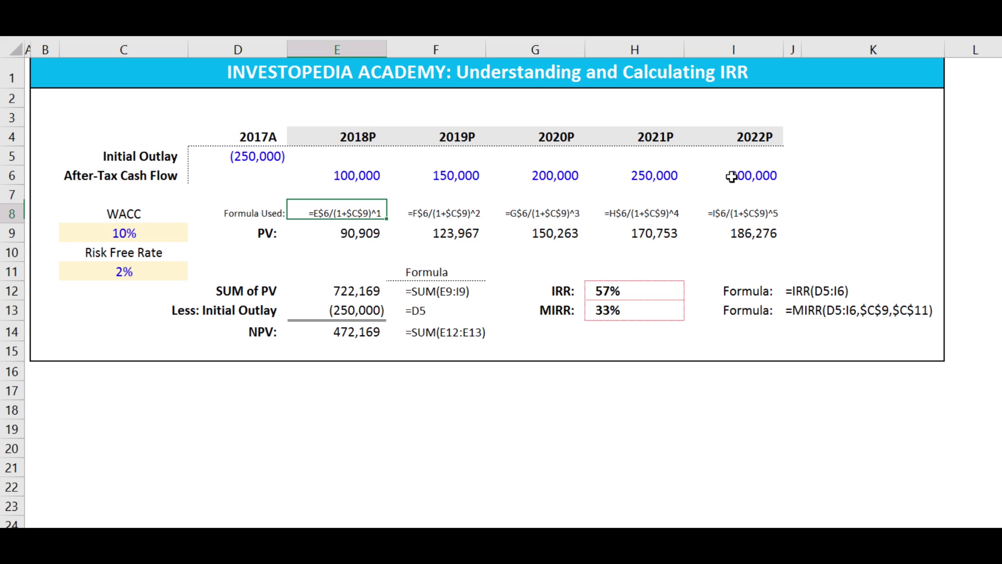
pyautogui.press('Up')
pyautogui.press('Up')
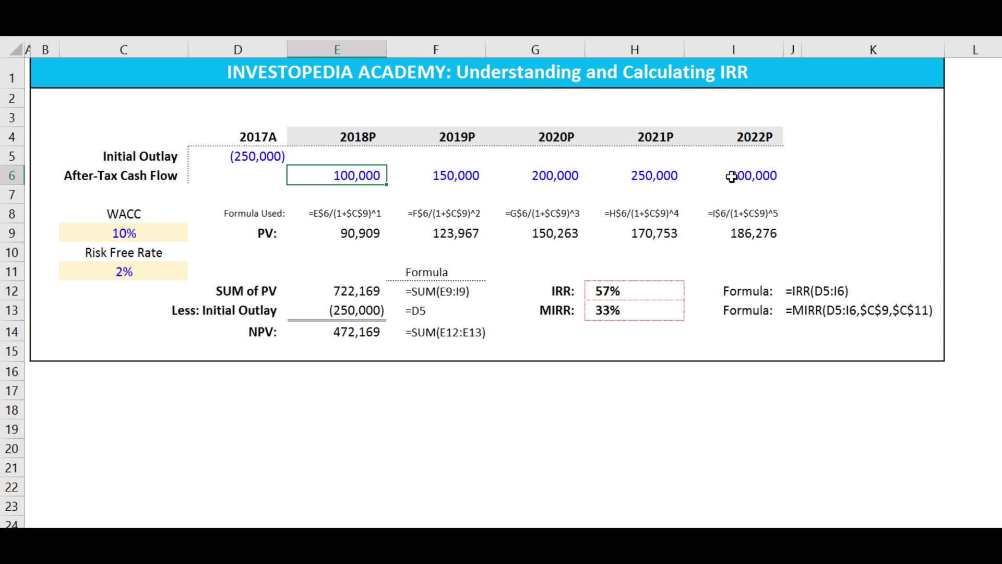
pyautogui.press('Down')
pyautogui.press('Down')
pyautogui.press('Left')
pyautogui.press('Left')
pyautogui.press('Down')
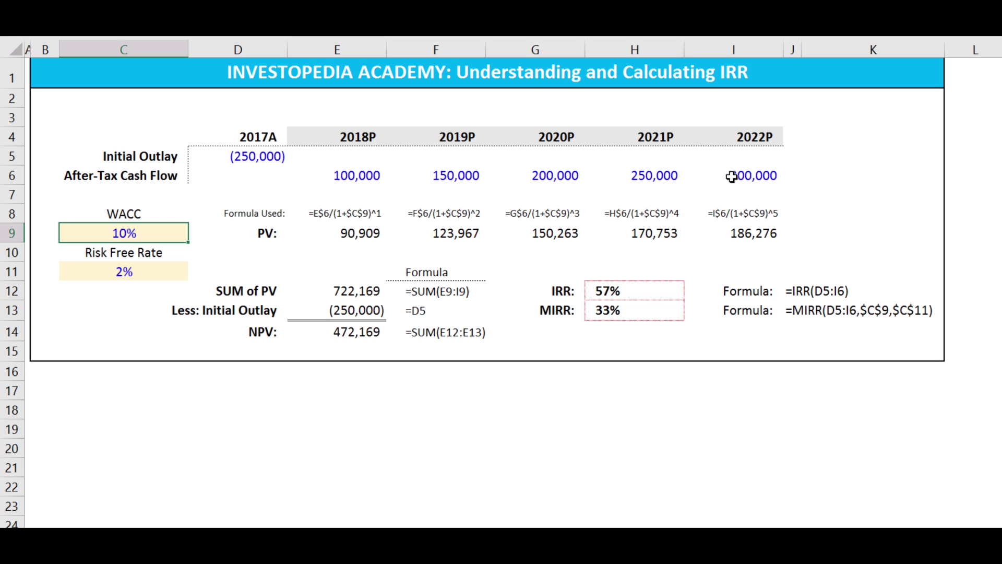
pyautogui.press('Right')
pyautogui.press('Right')
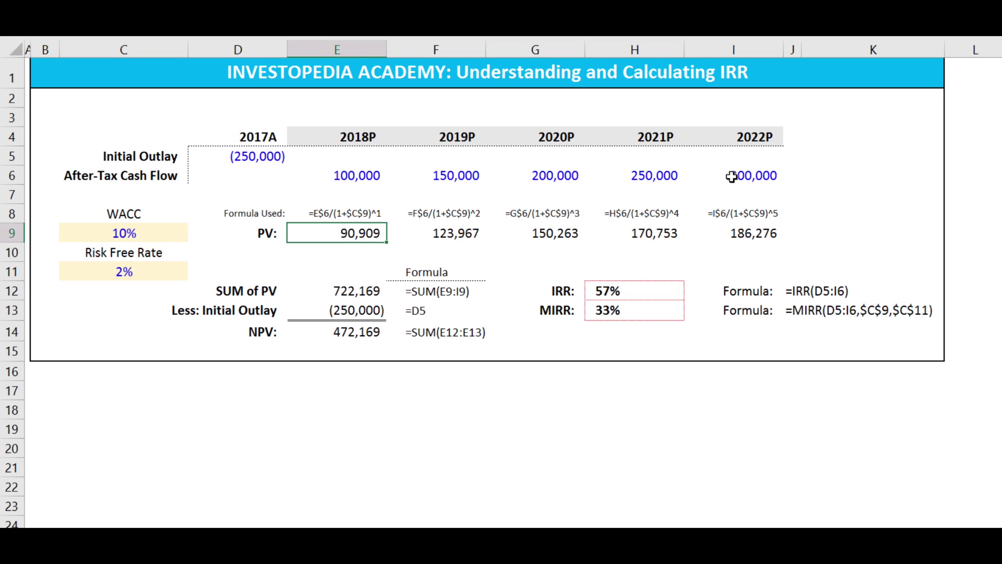
pyautogui.press('F2')
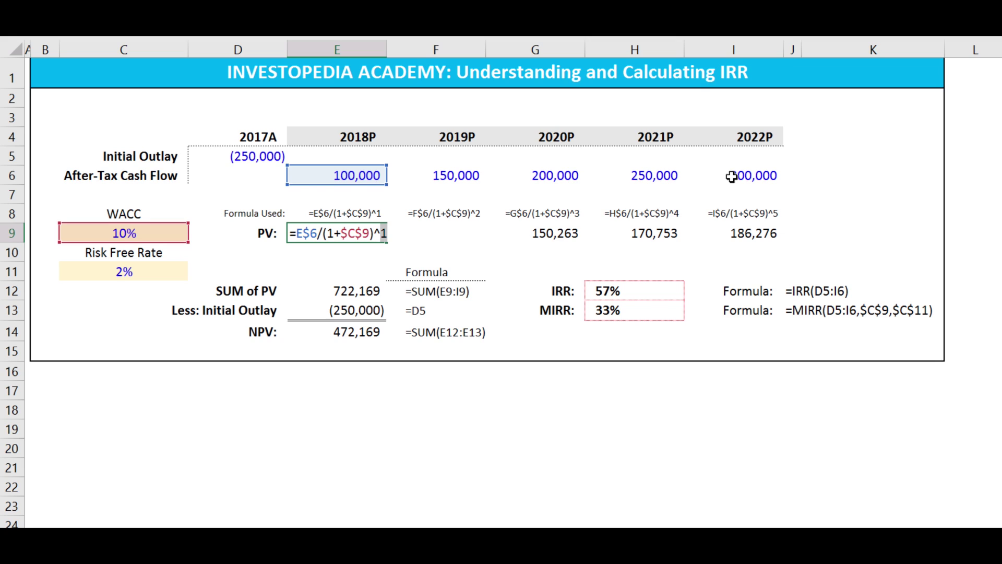
pyautogui.press('Tab')
pyautogui.press('F2')
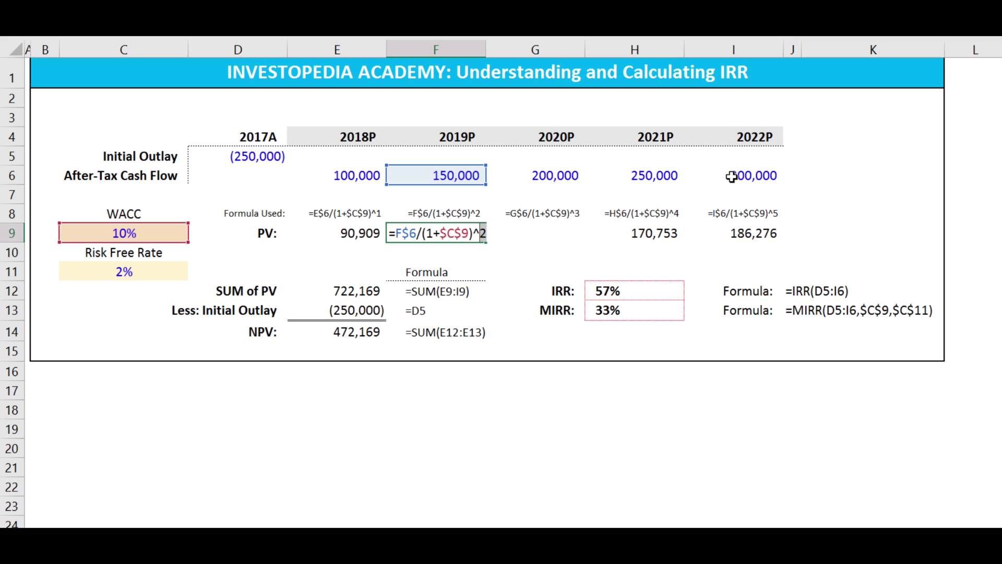
pyautogui.press('Escape')
# - Review the PV total in E12, the initial outlay in E13 and the NPV in E14
pyautogui.press('Down')
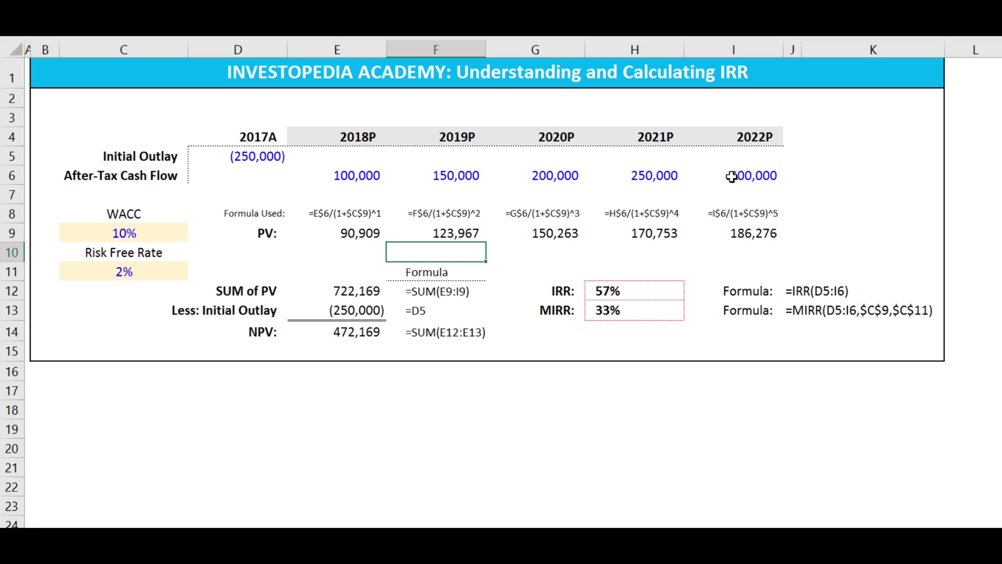
pyautogui.press('Left')
pyautogui.press('Down')
pyautogui.press('Down')
pyautogui.press('Up')
pyautogui.press('Up')
pyautogui.press('Up')
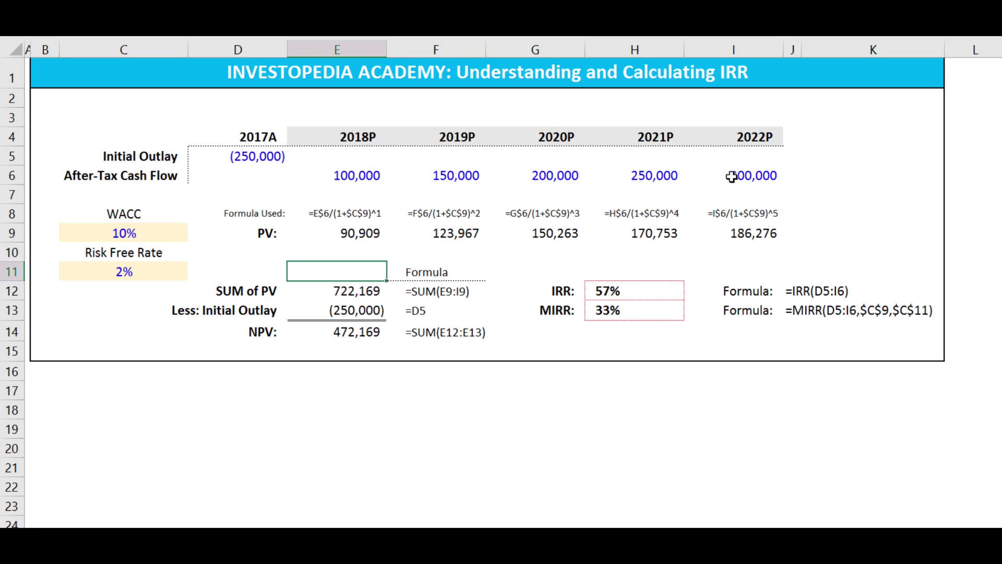
pyautogui.hotkey('shift', 'Right')
pyautogui.hotkey('shift', 'Right')
pyautogui.hotkey('shift', 'Right')
pyautogui.hotkey('shift', 'Right')
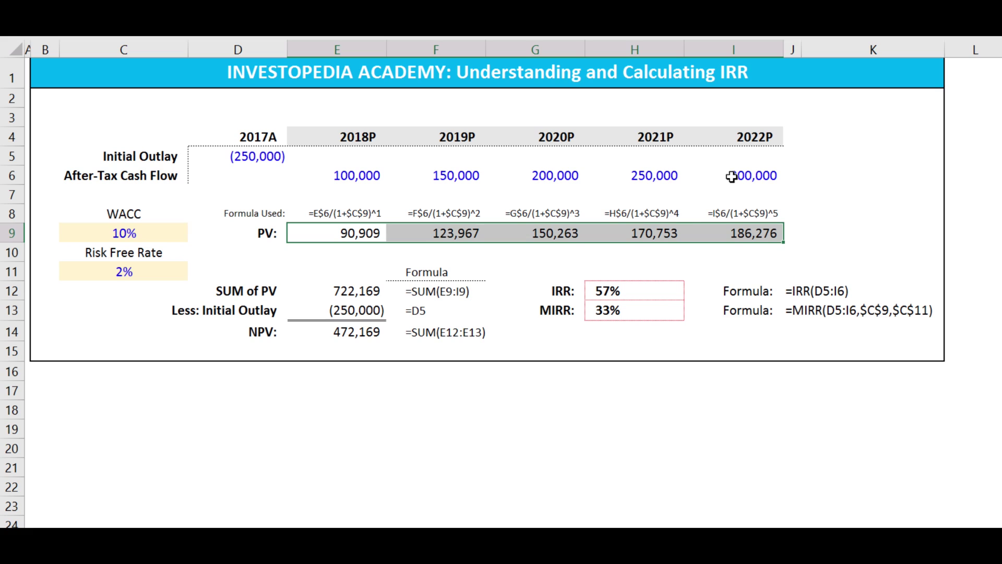
pyautogui.press('Down')
pyautogui.press('Down')
pyautogui.press('Down')
pyautogui.press('Down')
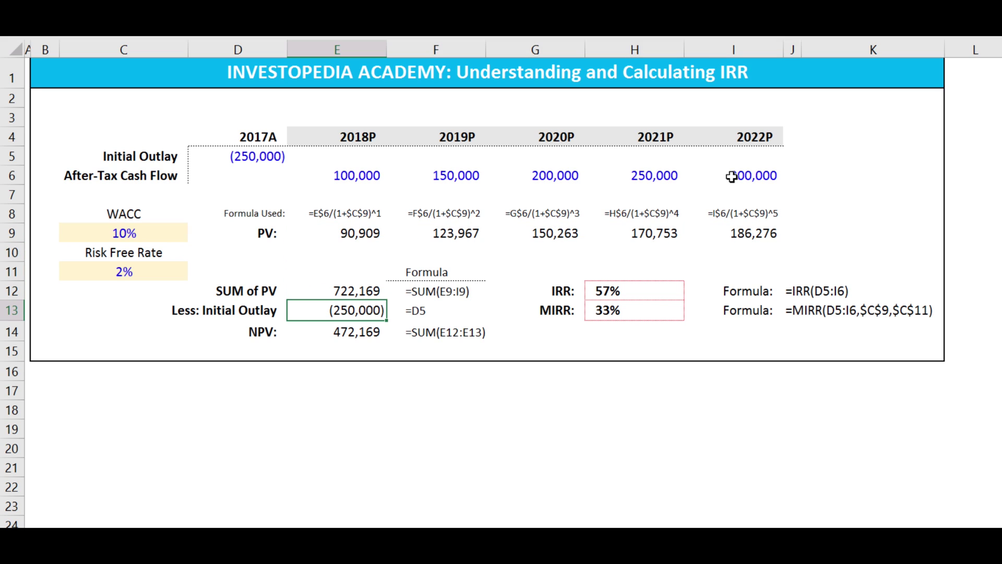
pyautogui.press('Down')
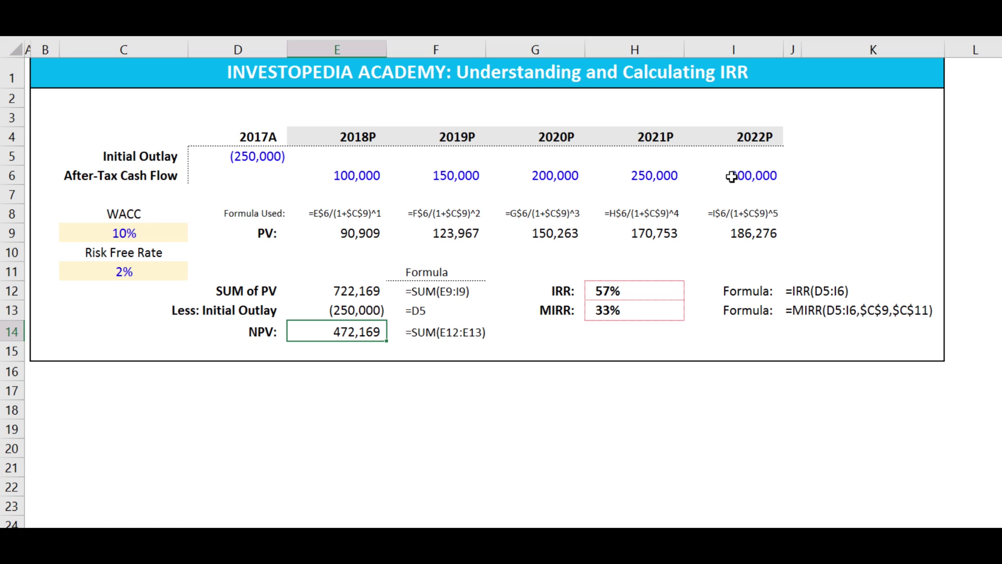
pyautogui.press('Right')
pyautogui.press('Right')
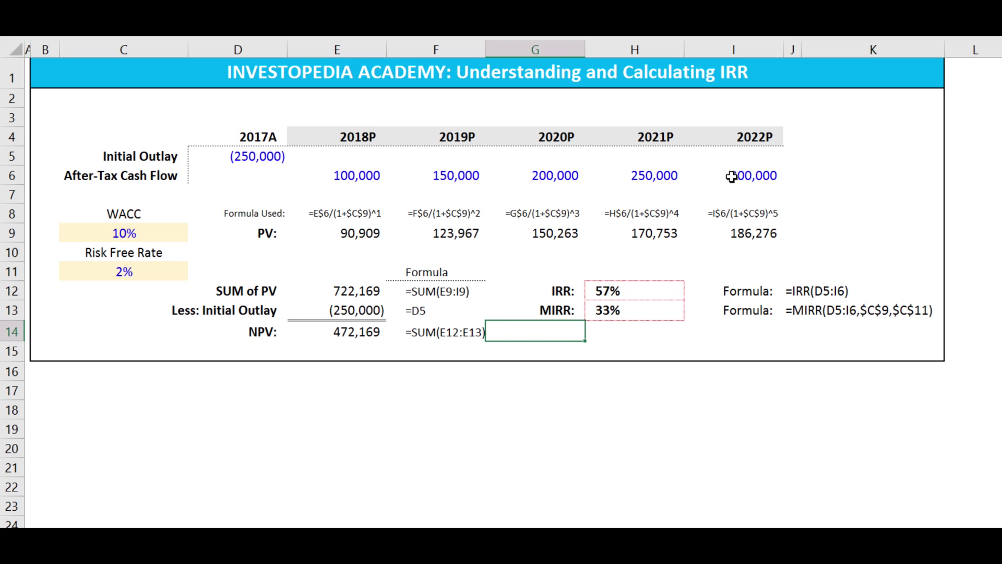
pyautogui.press('Right')
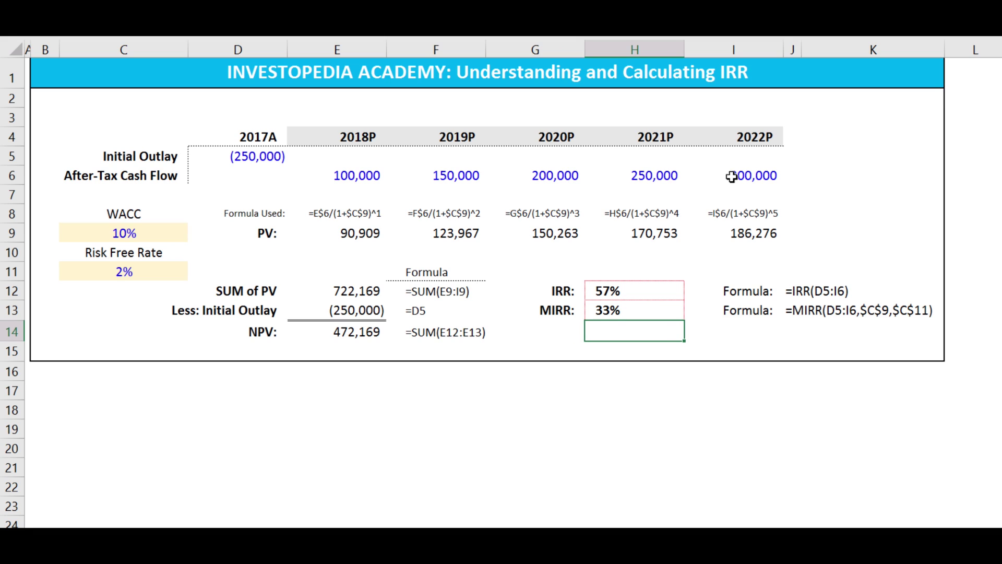
pyautogui.press('Up')
pyautogui.press('Up')
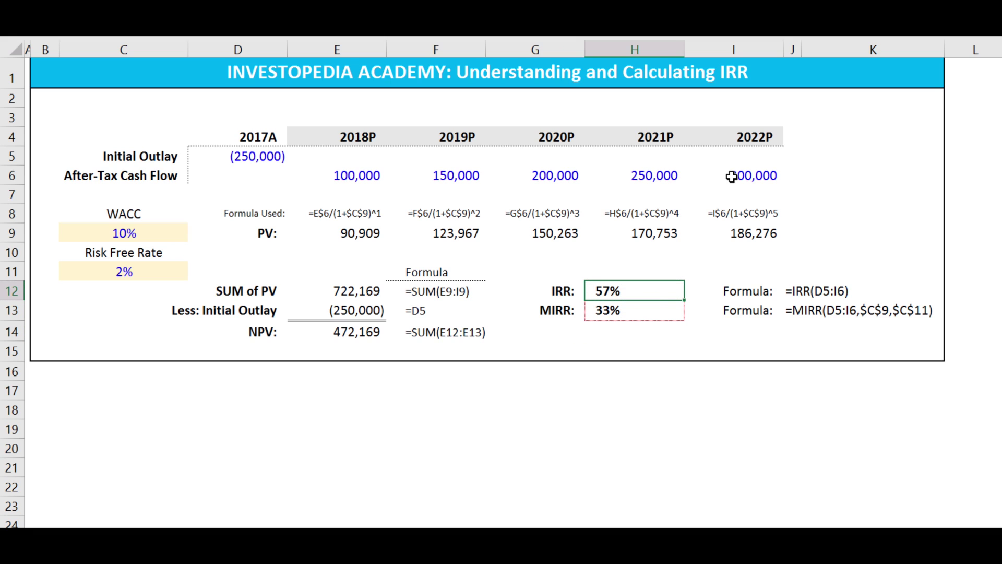
# - Enter =IRR(D5:I6) in H12 using the outlay and five cash flows, giving 57%
pyautogui.write('=IRR(')
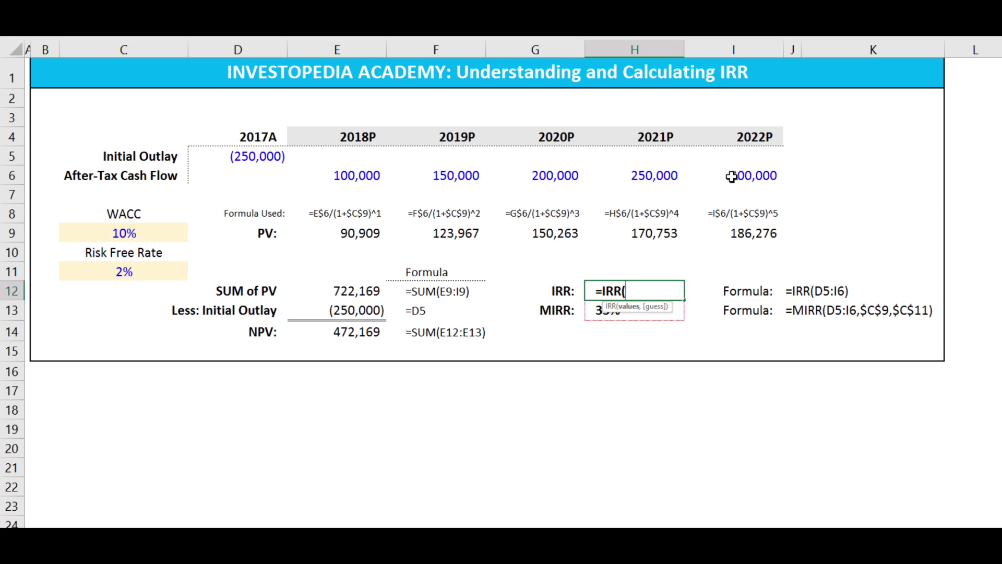
pyautogui.press('Up')
pyautogui.press('Up')
pyautogui.press('Up')
pyautogui.press('Left')
pyautogui.press('Left')
pyautogui.press('Left')
pyautogui.press('Up')
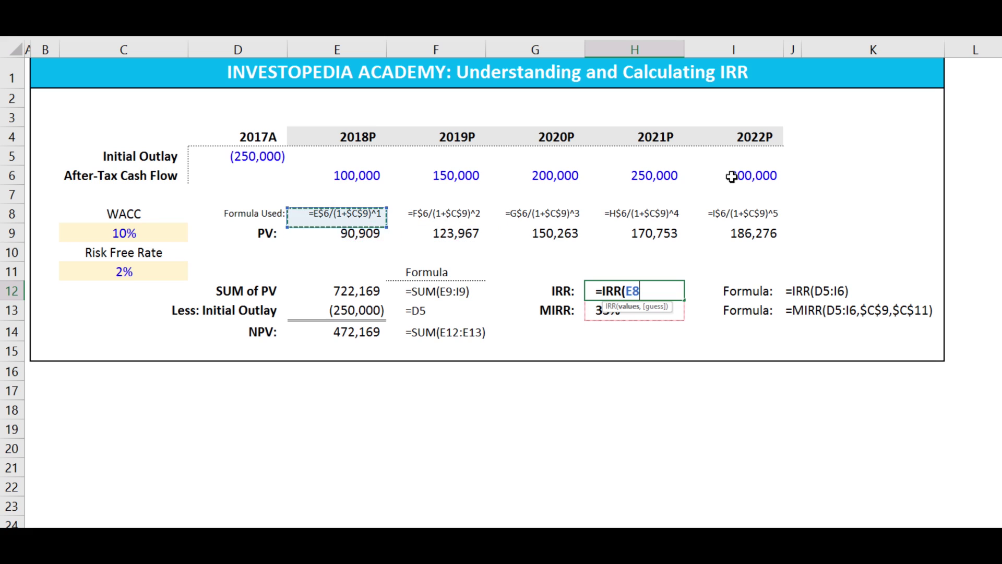
pyautogui.press('Up')
pyautogui.press('Left')
pyautogui.press('Up')
pyautogui.press('Up')
pyautogui.hotkey('shift', 'Down')
pyautogui.hotkey('shift', 'Right')
pyautogui.hotkey('shift', 'Right')
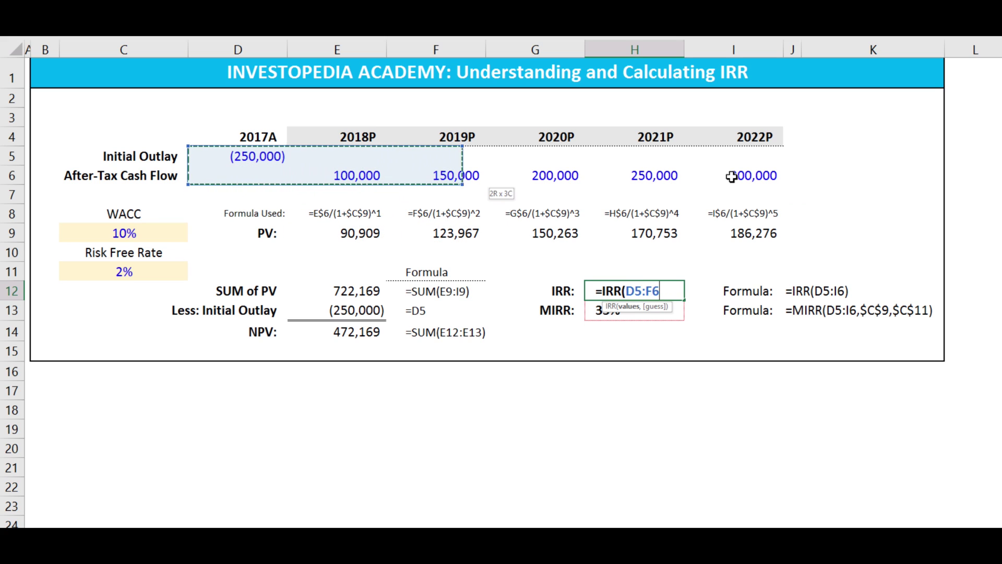
pyautogui.hotkey('shift', 'Right')
pyautogui.hotkey('shift', 'Right')
pyautogui.hotkey('shift', 'Right')
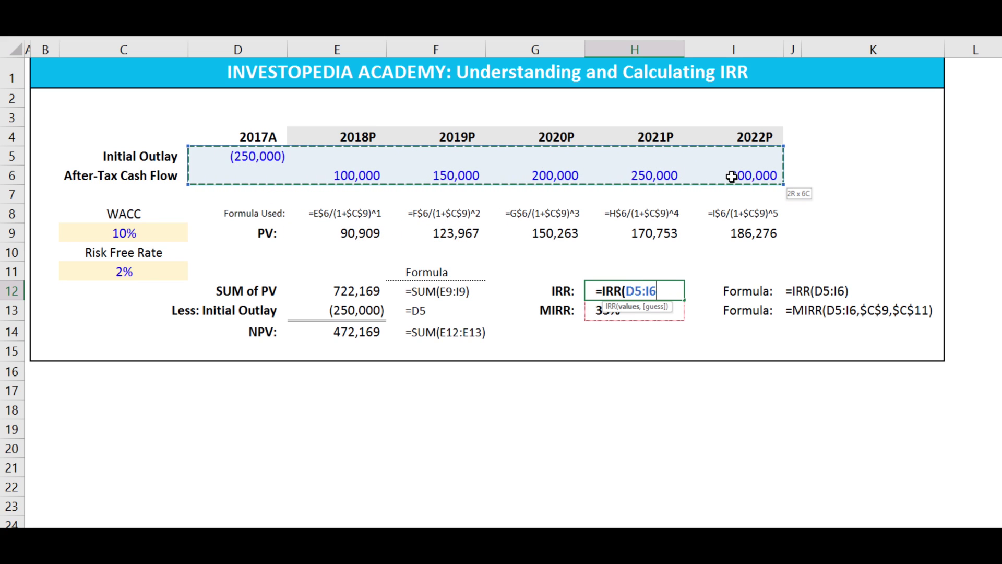
pyautogui.press('Return')
pyautogui.press('Up')
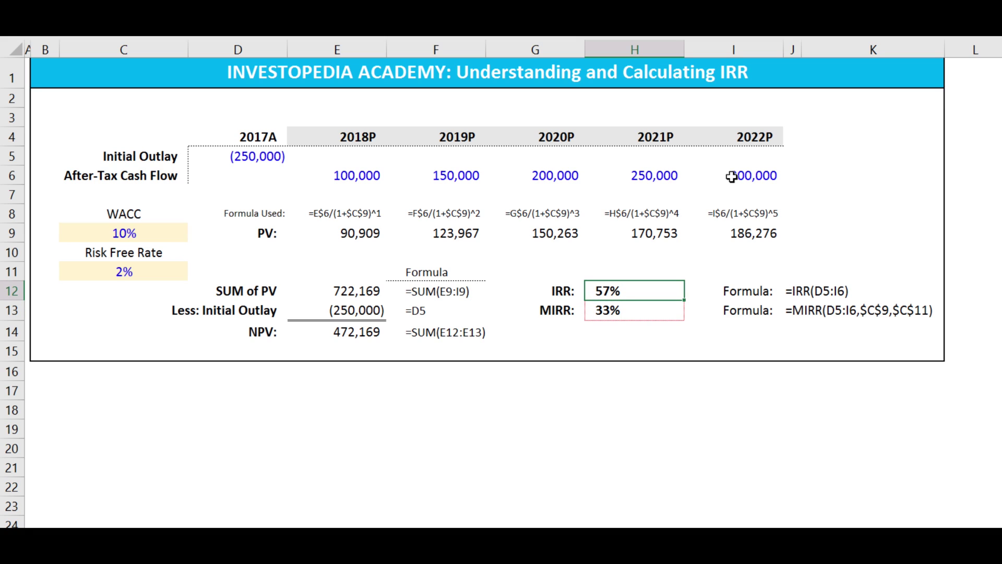
pyautogui.press('Left')
pyautogui.press('Left')
pyautogui.press('Left')
pyautogui.press('Left')
pyautogui.press('Left')
pyautogui.press('Up')
pyautogui.press('Up')
pyautogui.press('Up')
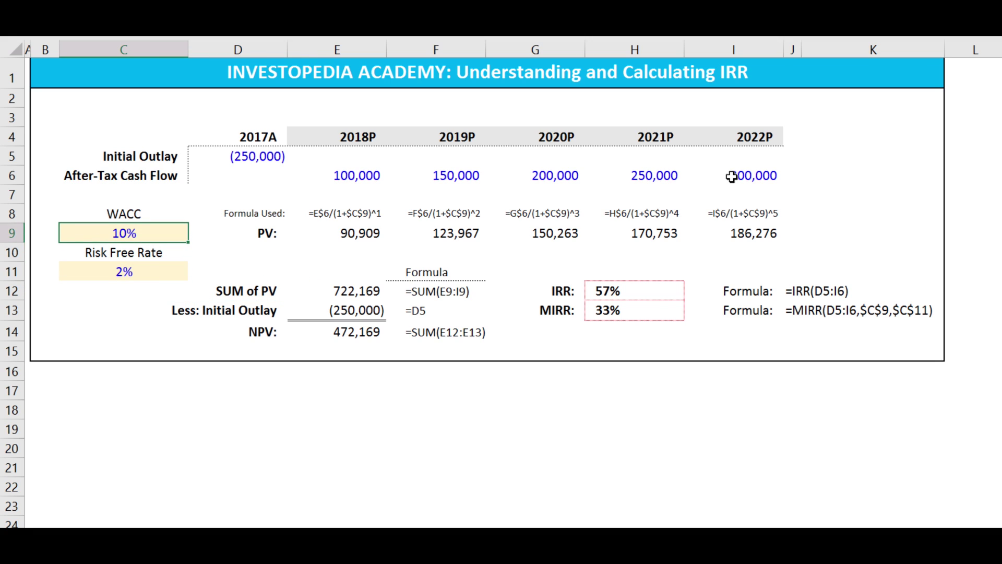
# - Link the WACC in C9 to the IRR result to zero the NPV, then undo it
pyautogui.write('=')
pyautogui.click(670, 292)
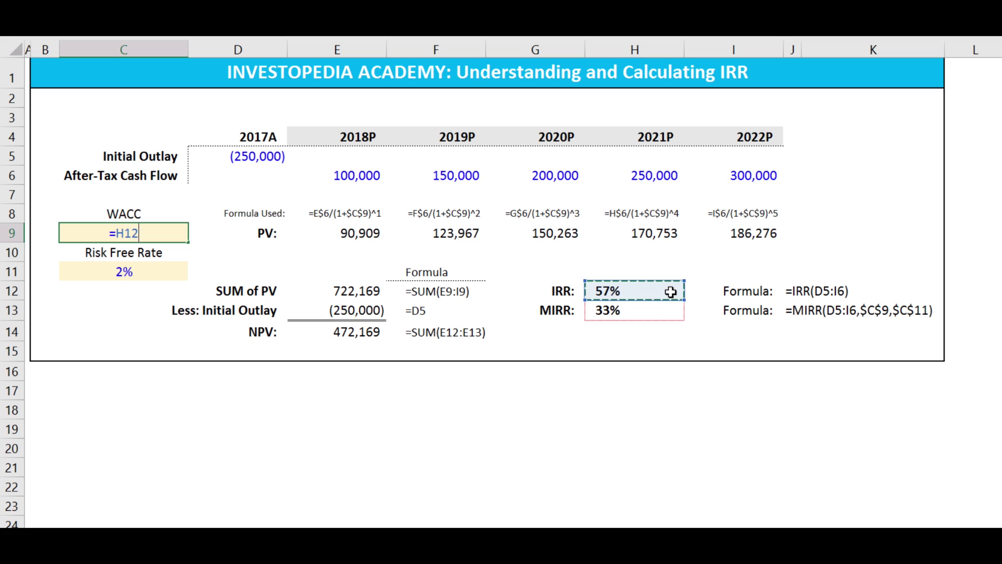
pyautogui.press('Return')
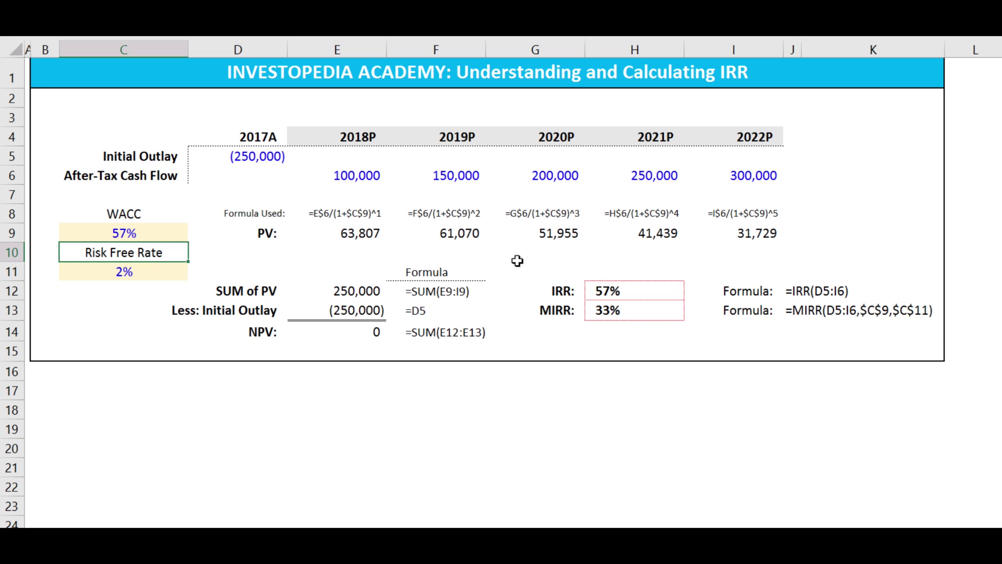
pyautogui.hotkey('ctrl', 'z')
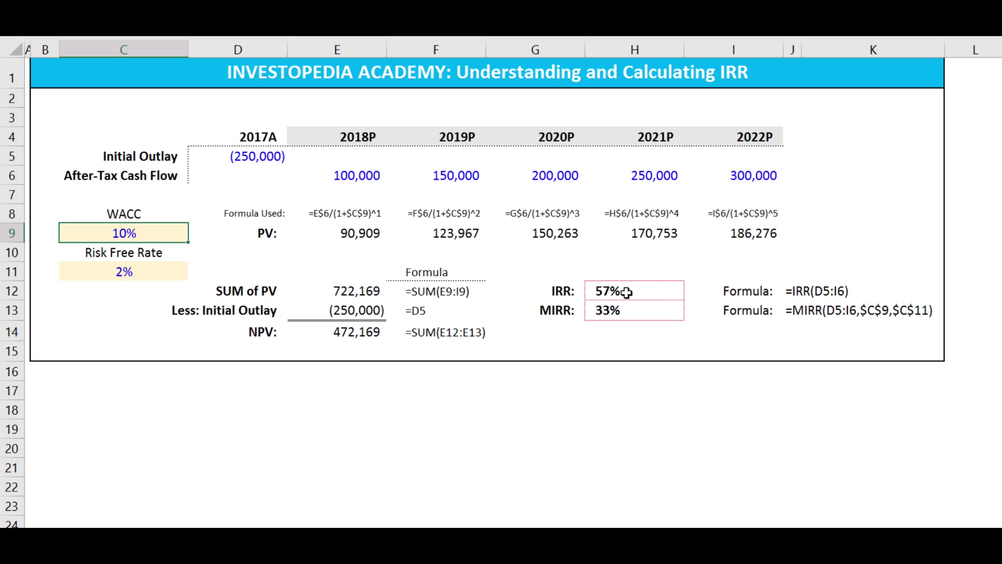
# - Enter 25,000 and 35,000 as the 2018P and 2019P cash flows, discarding a stray entry
pyautogui.click(362, 179)
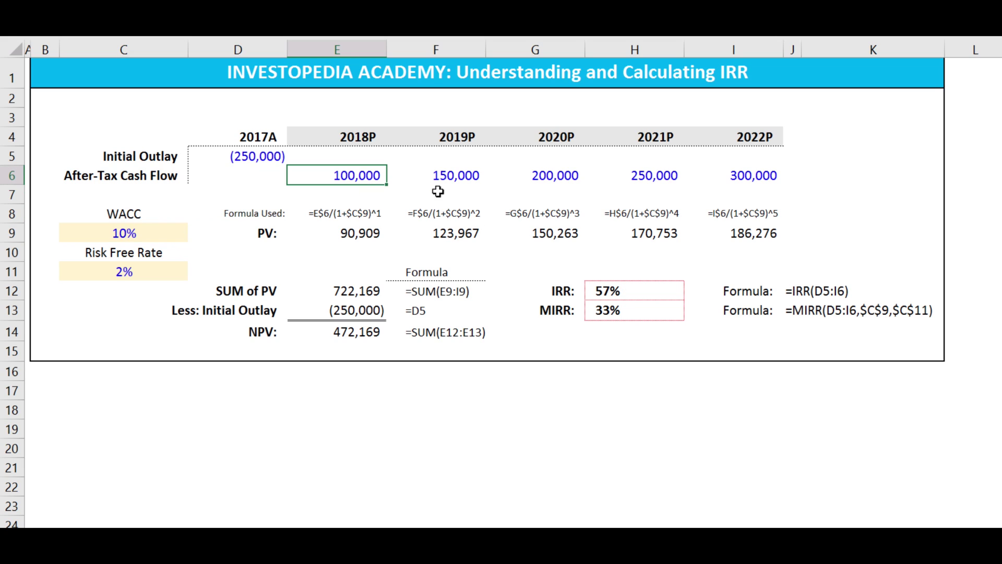
pyautogui.write('25000')
pyautogui.press('Return')
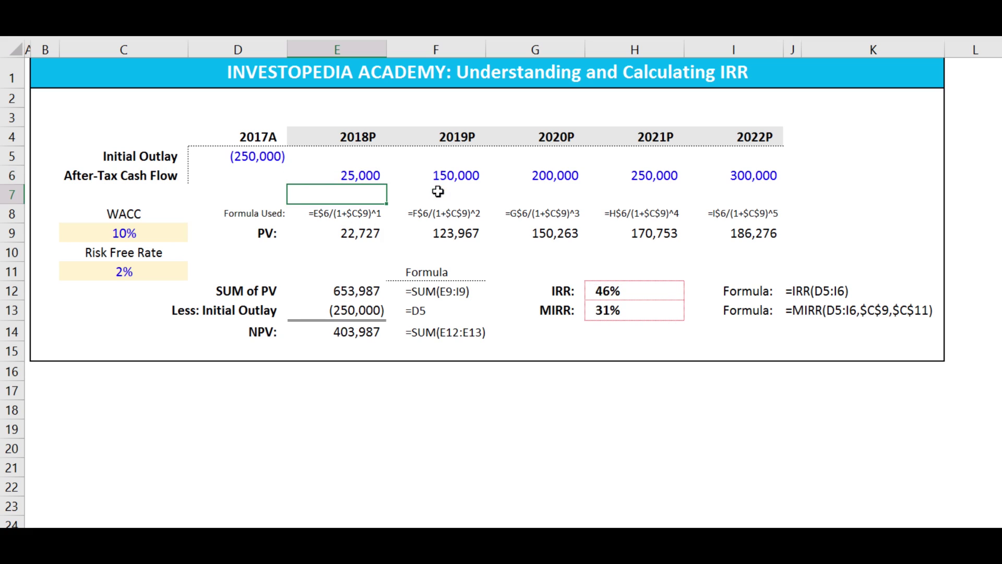
pyautogui.press('Up')
pyautogui.press('Right')
pyautogui.write('35000')
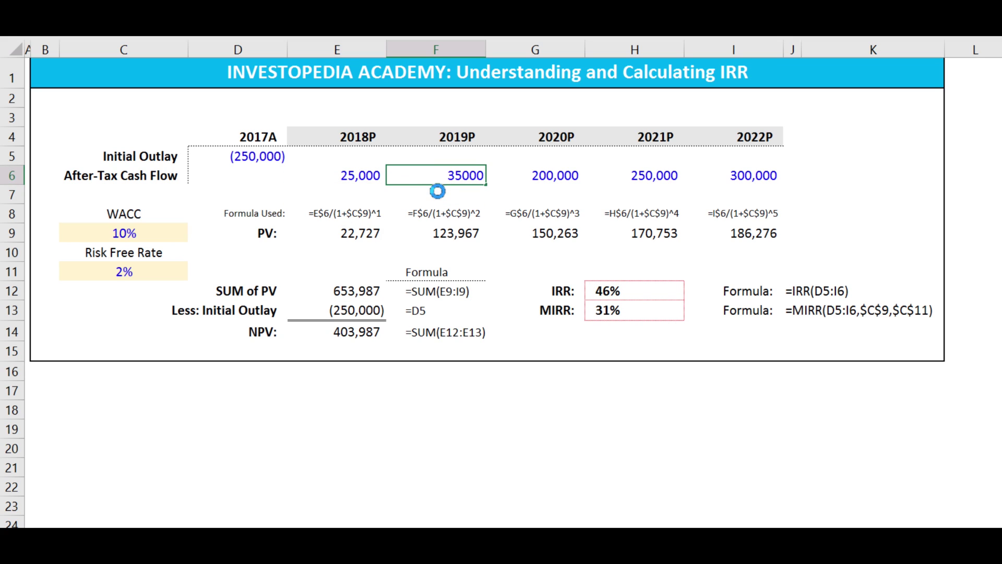
pyautogui.press('Return')
pyautogui.hotkey('shift', 'Right')
pyautogui.press('Up')
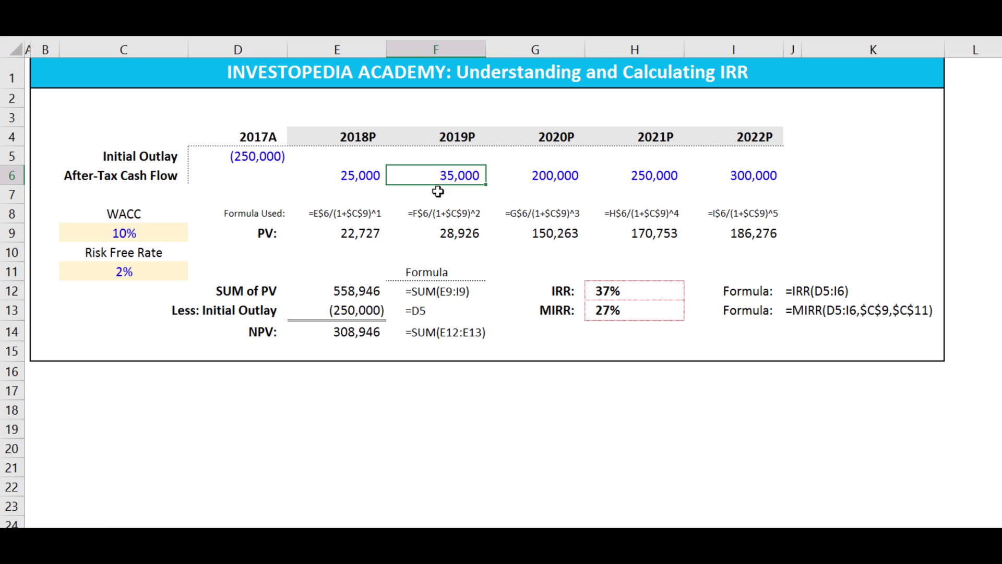
pyautogui.press('Up')
pyautogui.press('Right')
pyautogui.write('4')
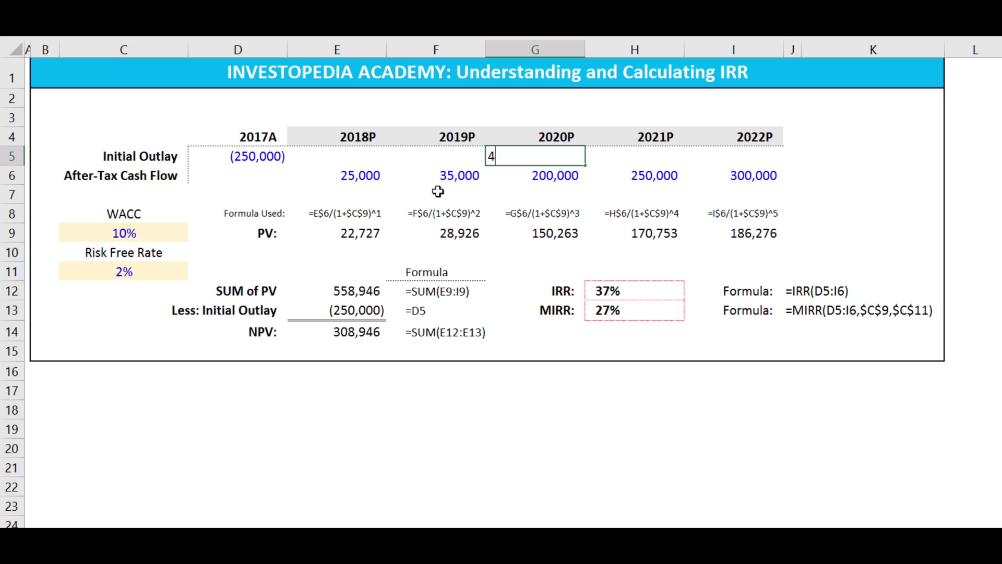
pyautogui.press('Escape')
pyautogui.press('Down')
# - Enter 45,000, 10,000 and 15,000 as the 2020P to 2022P cash flows
pyautogui.write('45000')
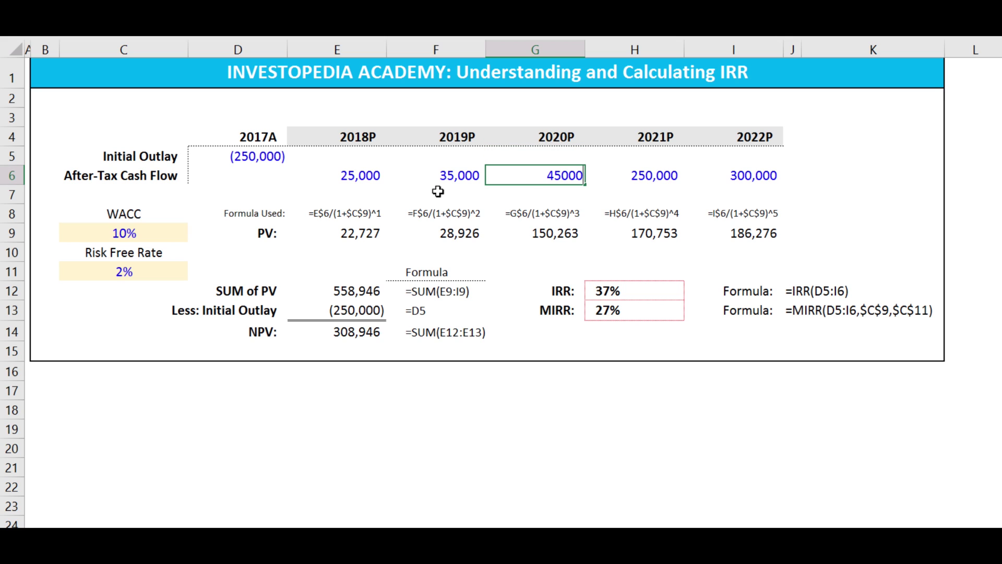
pyautogui.press('Return')
pyautogui.press('Up')
pyautogui.press('Right')
pyautogui.write('10000')
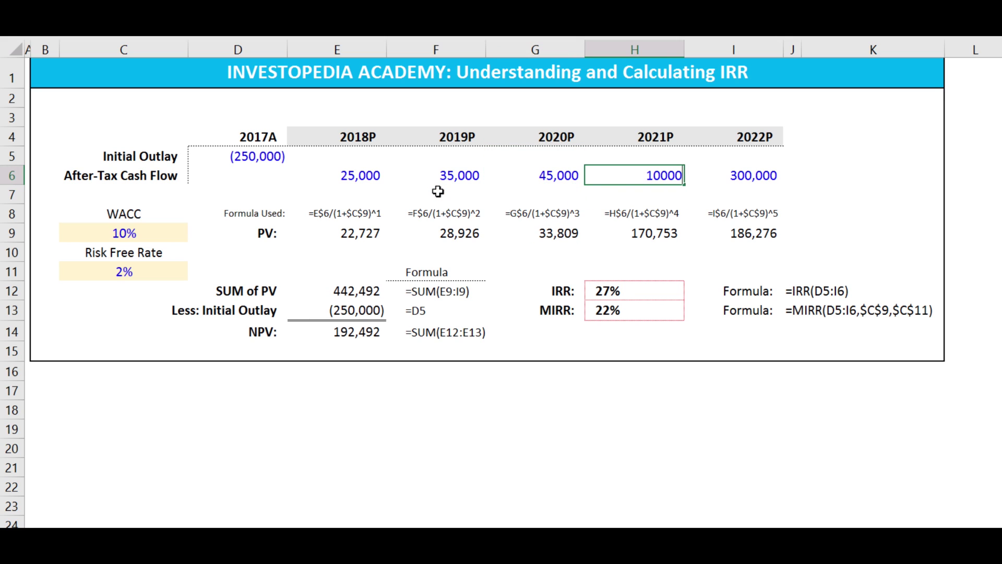
pyautogui.press('Return')
pyautogui.press('Up')
pyautogui.press('Right')
pyautogui.write('15000')
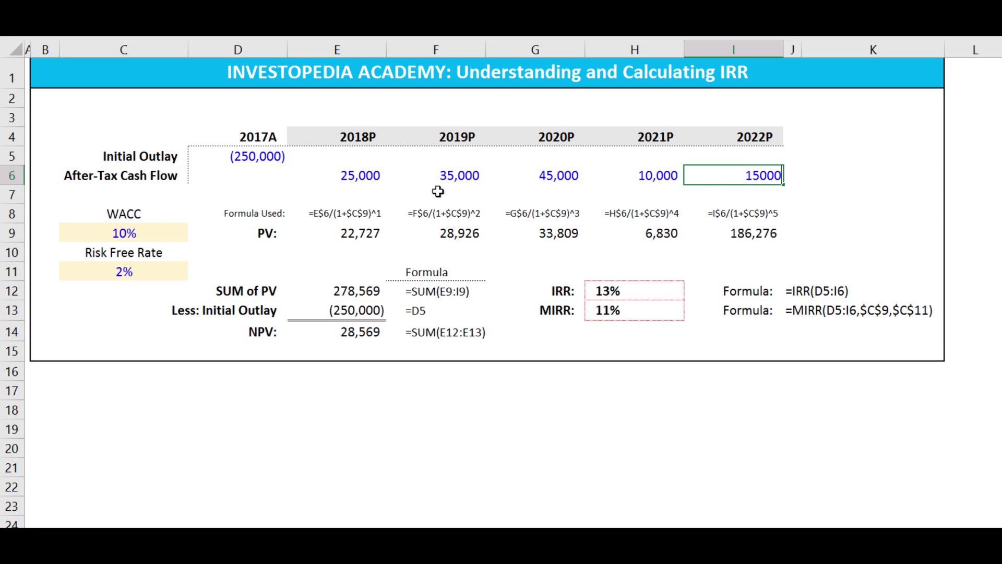
pyautogui.press('Return')
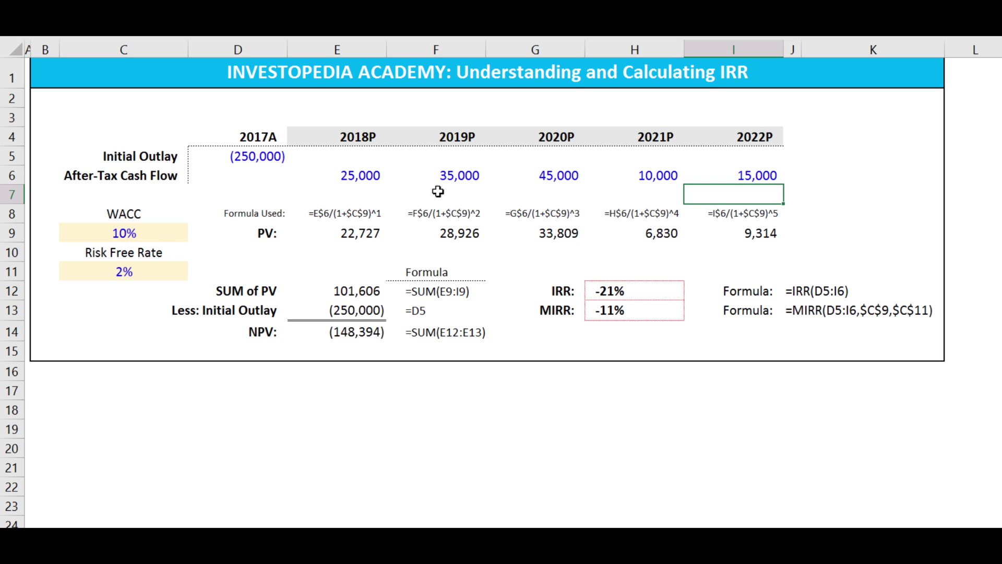
pyautogui.press('Down')
pyautogui.press('Left')
pyautogui.press('Down')
pyautogui.press('Down')
pyautogui.press('Down')
pyautogui.press('Down')
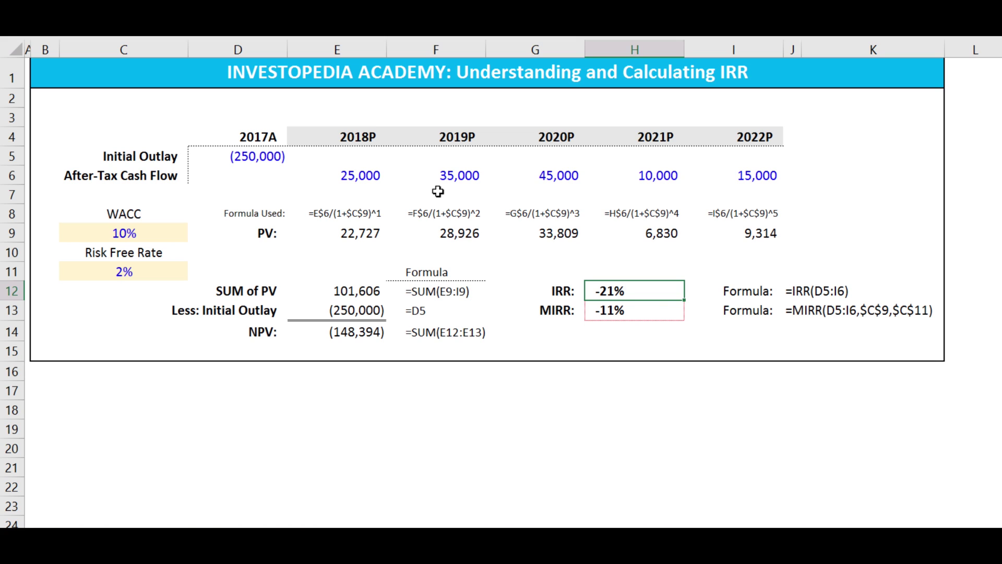
pyautogui.moveTo(366, 175); pyautogui.dragTo(730, 180)
pyautogui.click(259, 158)
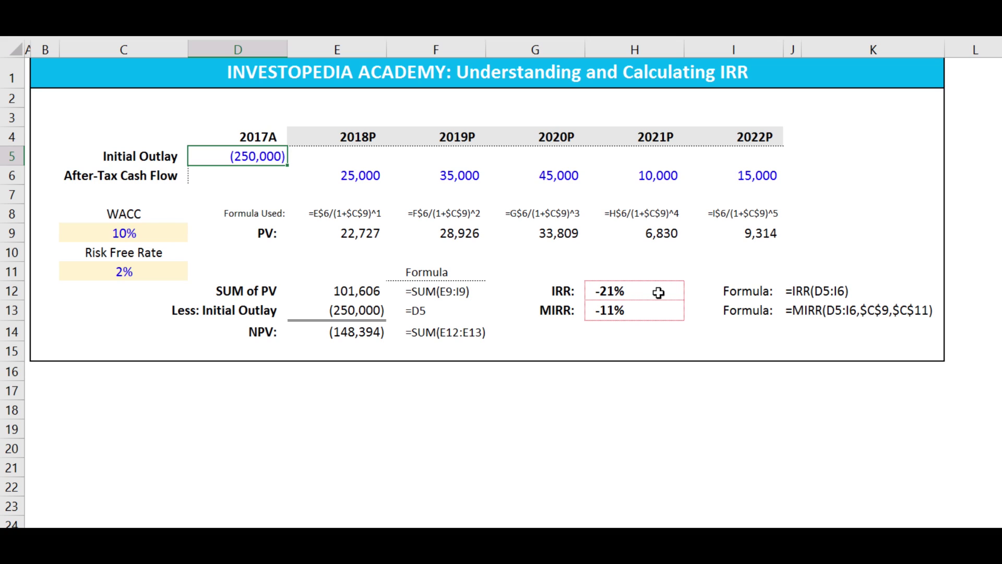
pyautogui.click(628, 294)
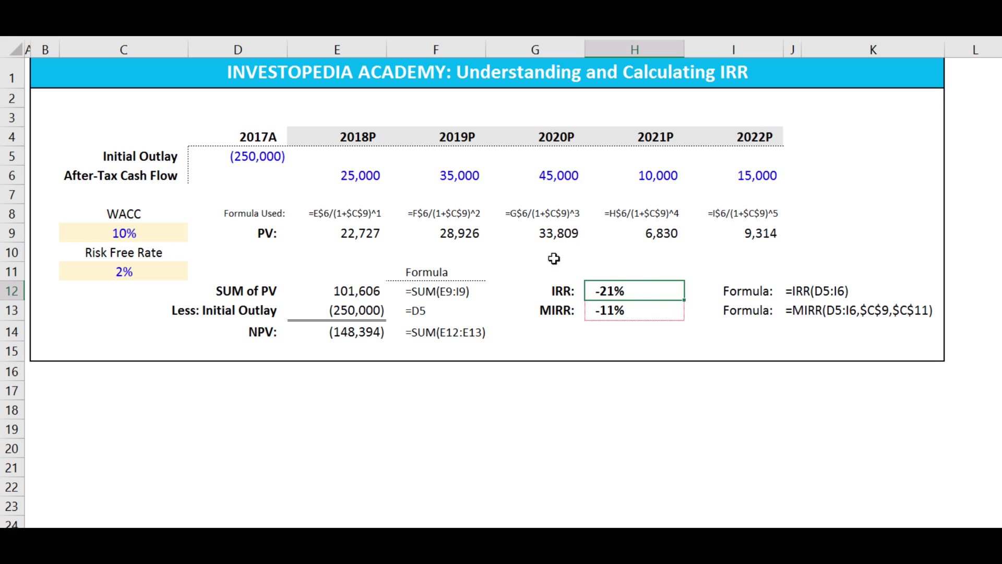
# - Undo both cash-flow edits to restore 100,000 to 300,000, then select the MIRR cell H13
pyautogui.hotkey('ctrl', 'z')
pyautogui.hotkey('ctrl', 'z')
pyautogui.hotkey('ctrl', 'z')
pyautogui.hotkey('ctrl', 'z')
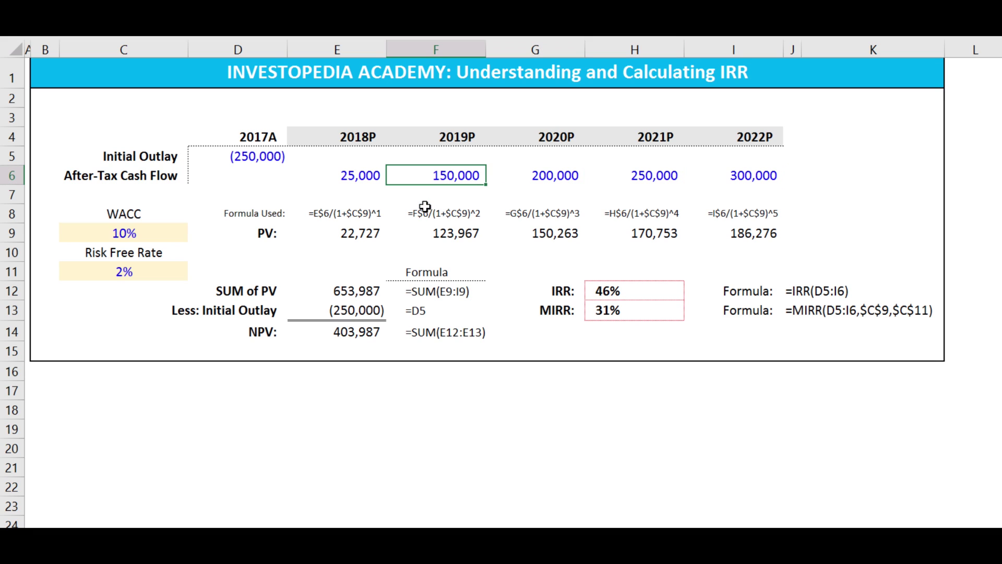
pyautogui.hotkey('ctrl', 'z')
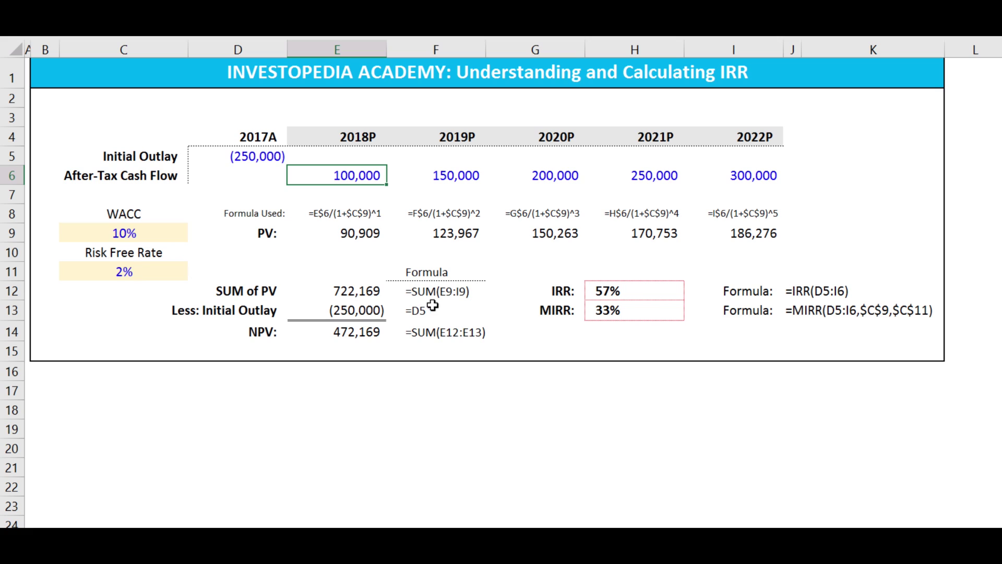
pyautogui.click(610, 315)
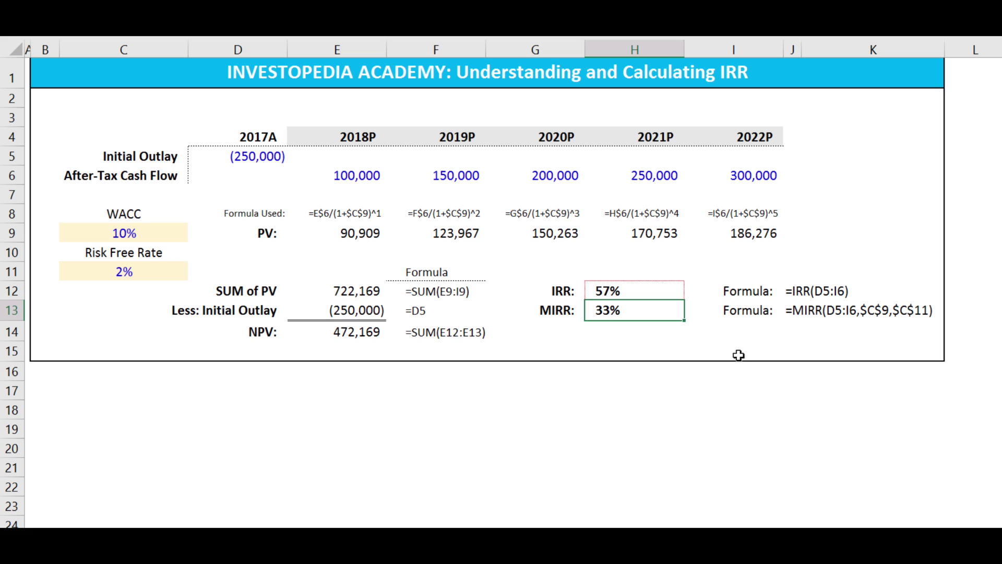
# - Enter =MIRR(D5:I6,$C$9,$C$11) in H13, using WACC as finance rate and risk-free rate as reinvest rate
pyautogui.write('=MIRR')
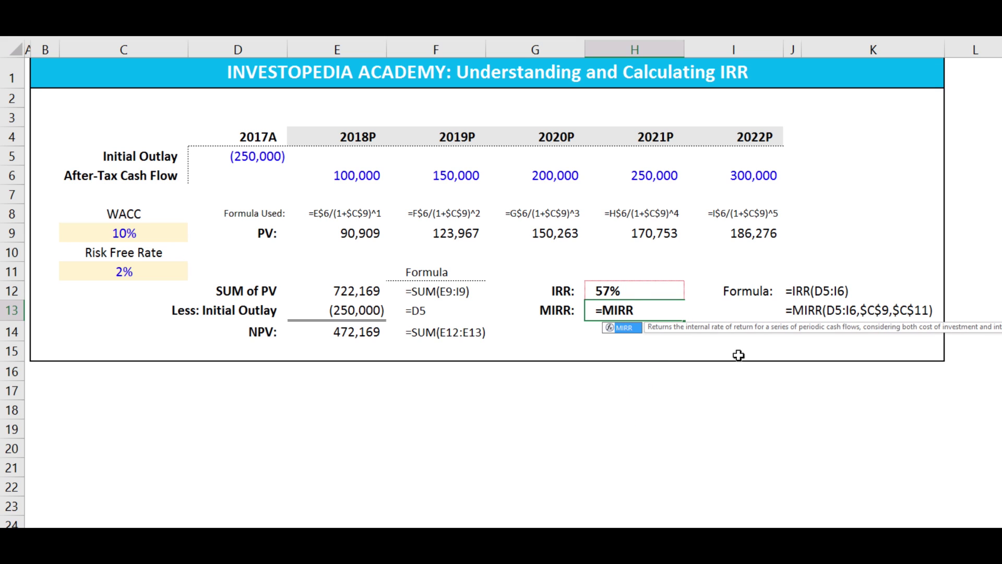
pyautogui.write('(')
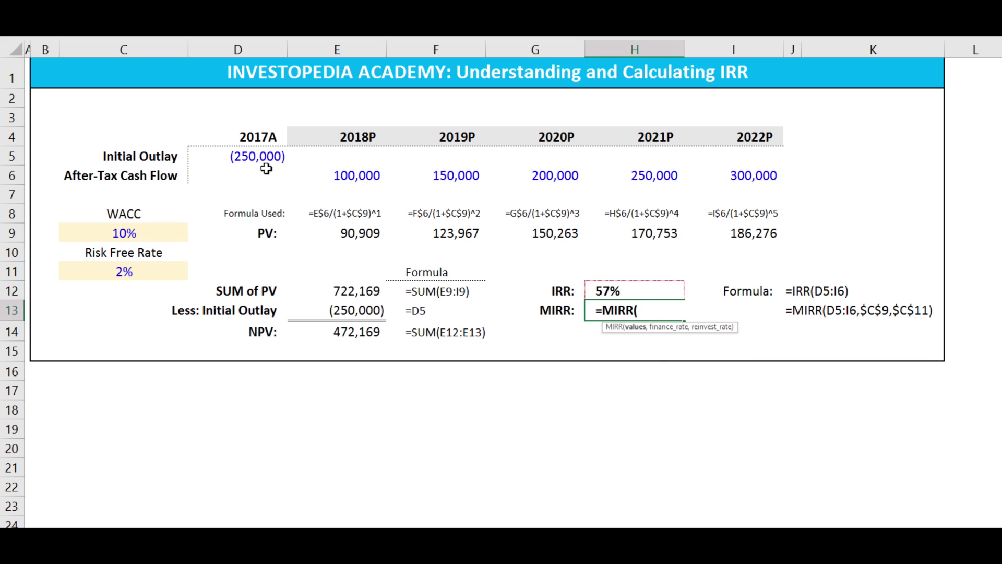
pyautogui.moveTo(263, 158); pyautogui.dragTo(746, 176)
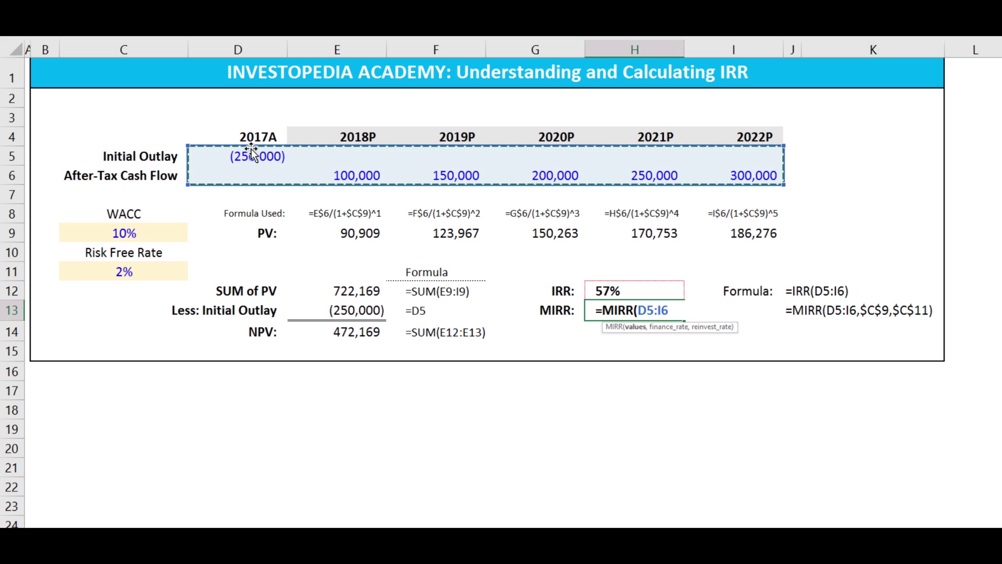
pyautogui.write(',')
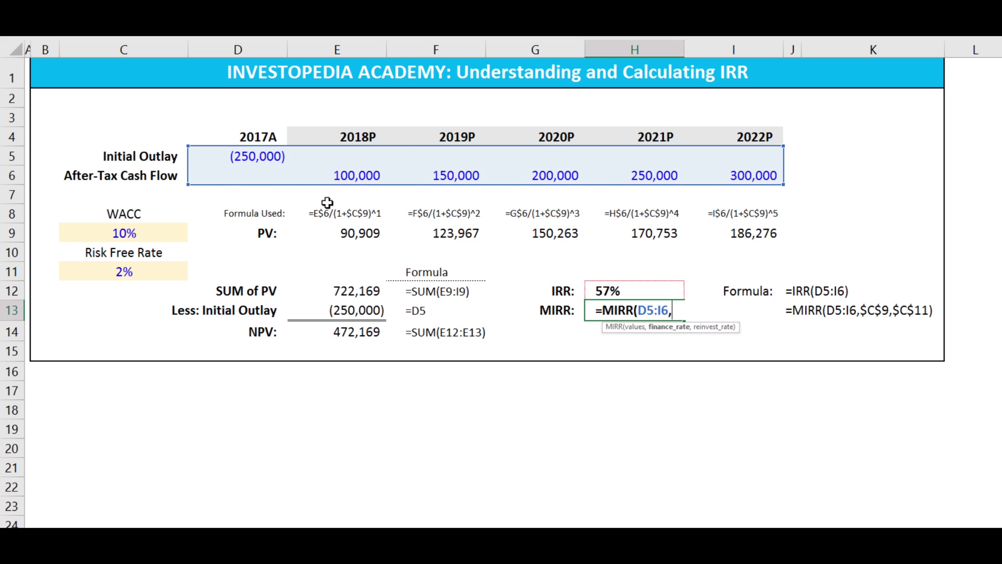
pyautogui.click(146, 233)
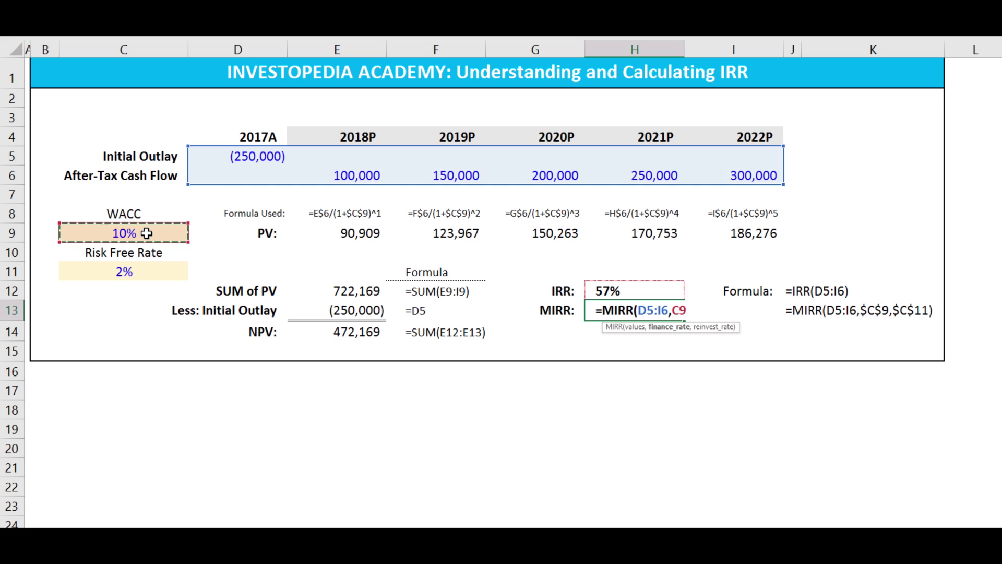
pyautogui.write('4')
pyautogui.press('BackSpace')
pyautogui.press('BackSpace')
pyautogui.press('BackSpace')
pyautogui.click(146, 233)
pyautogui.press('F4')
pyautogui.write(',')
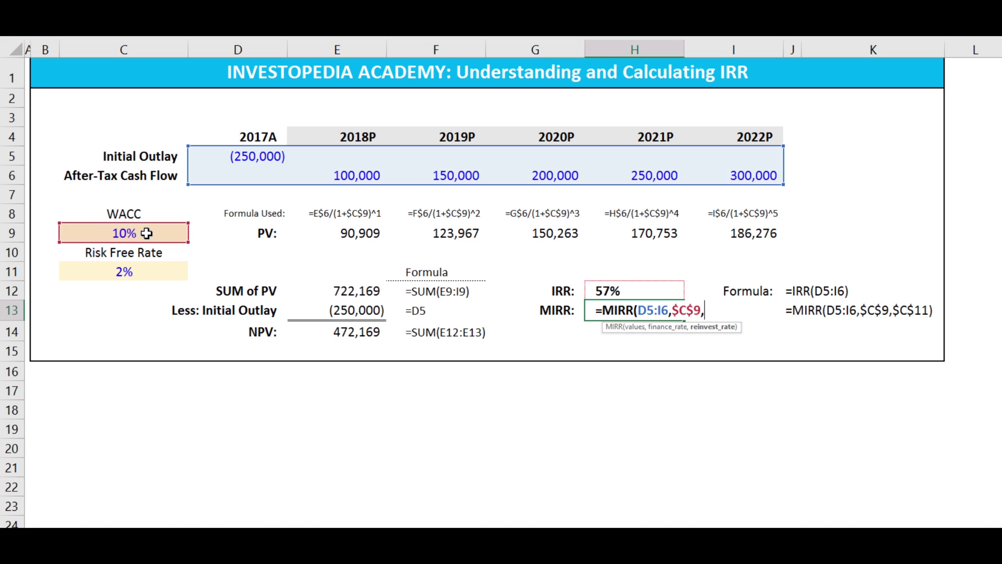
pyautogui.click(99, 274)
pyautogui.press('F4')
pyautogui.write(')')
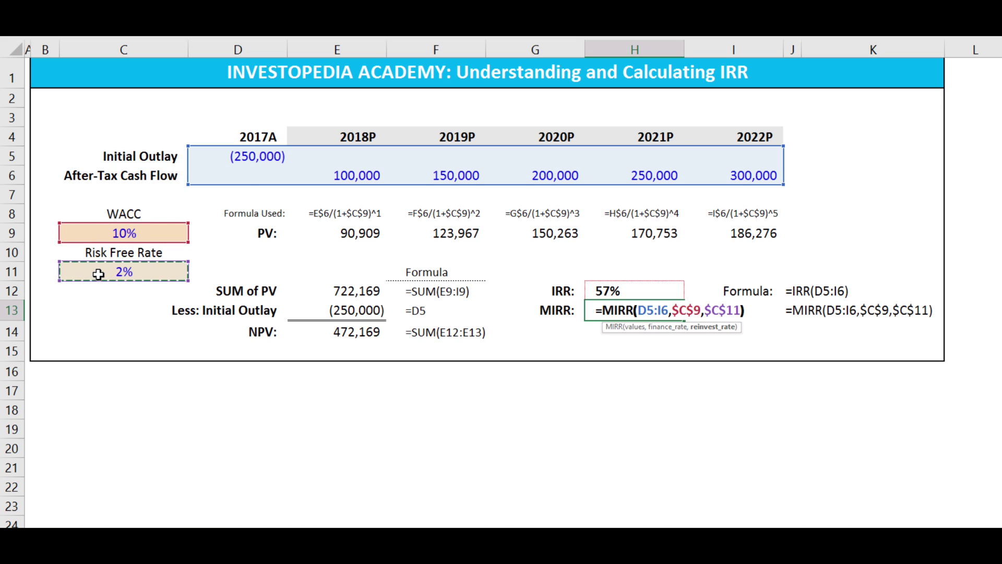
pyautogui.press('Return')
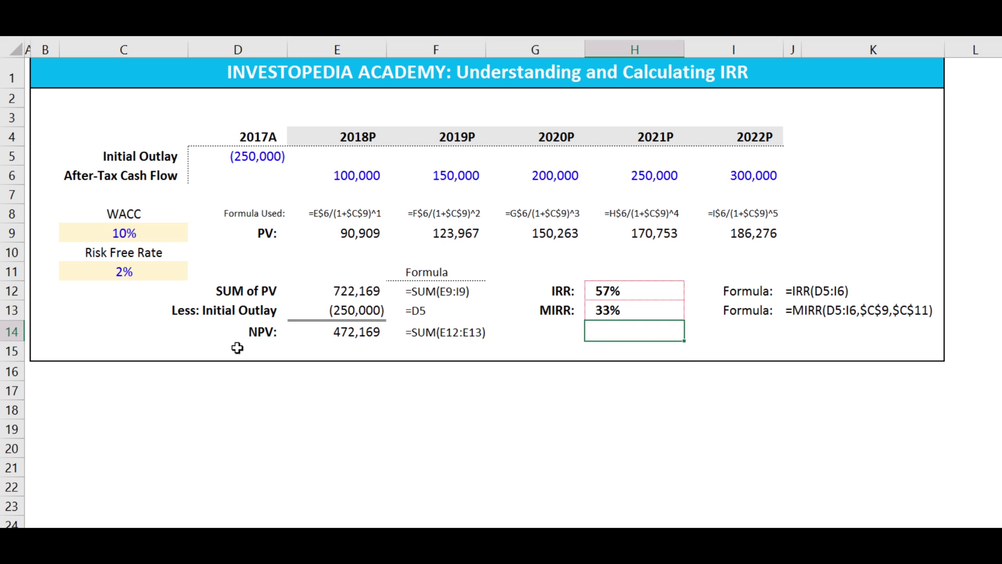
pyautogui.press('Down')
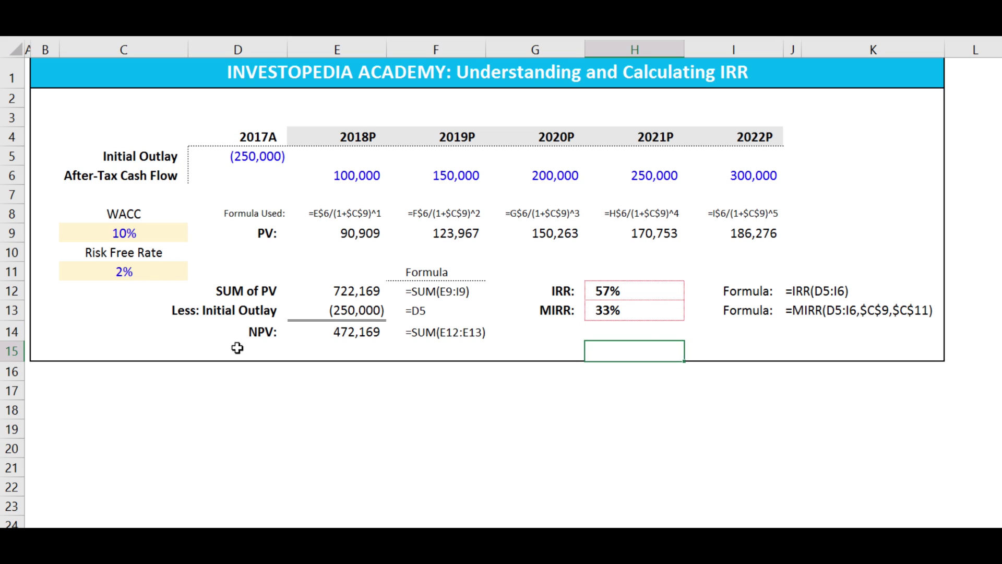